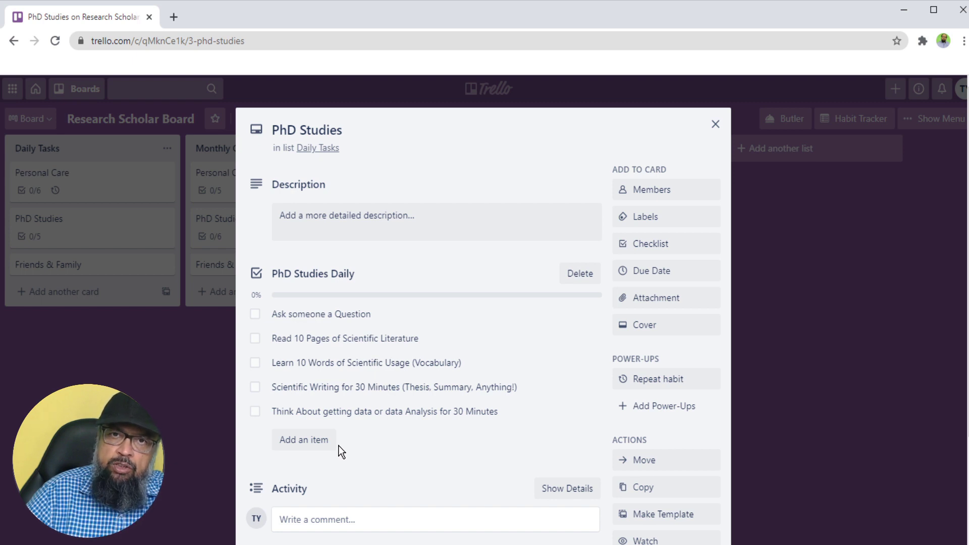
Close the open PhD Studies card and add a list titled "New List" to the board
{"action": "left_click", "coordinate": [716, 124]}
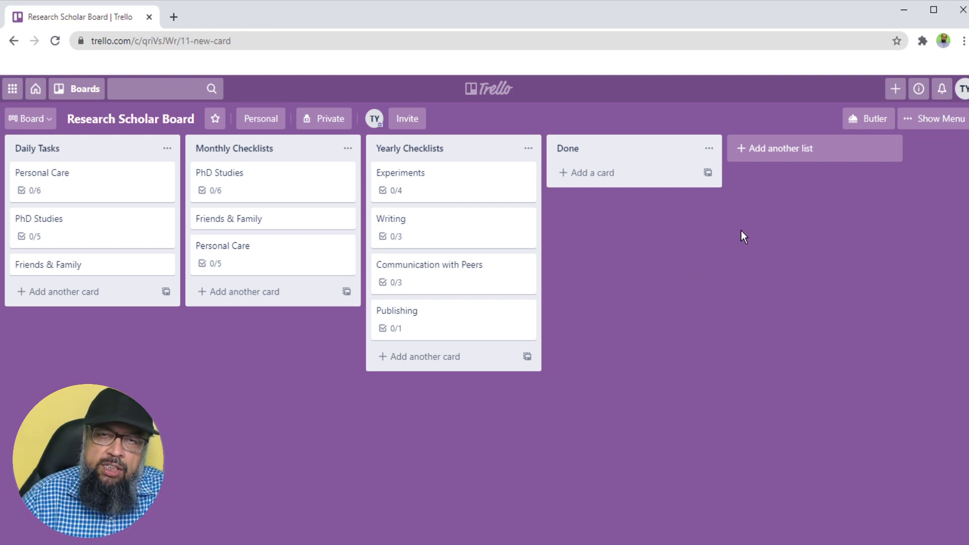
{"action": "left_click", "coordinate": [772, 153]}
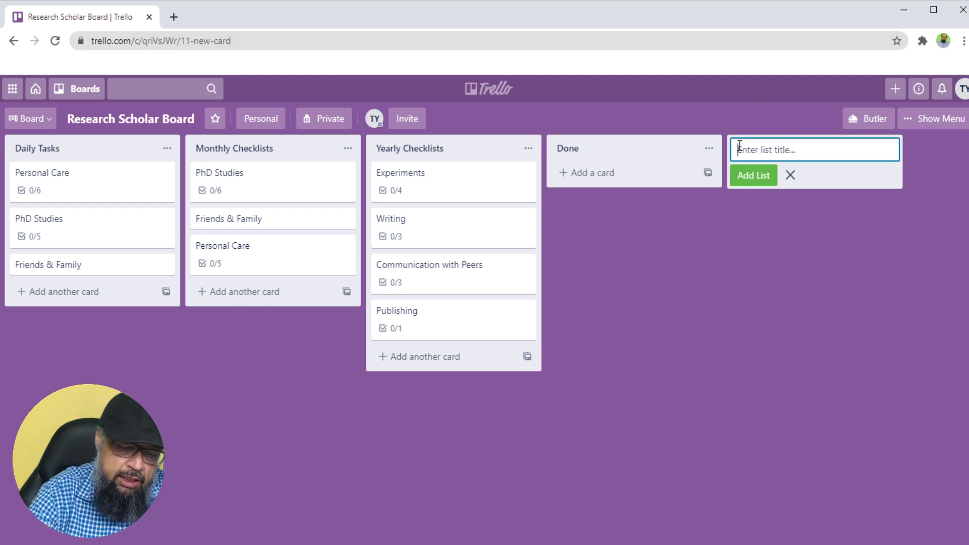
{"action": "type", "text": "New List"}
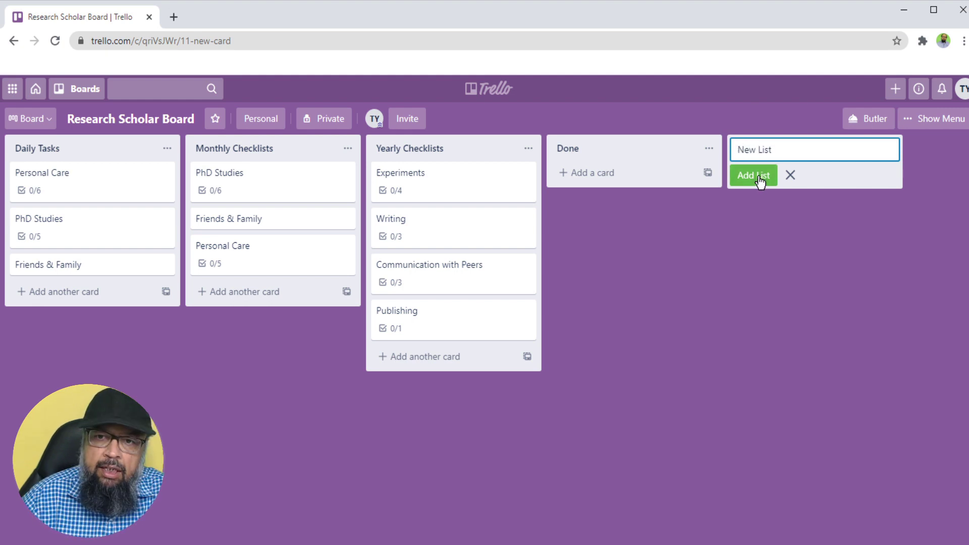
{"action": "left_click", "coordinate": [753, 176]}
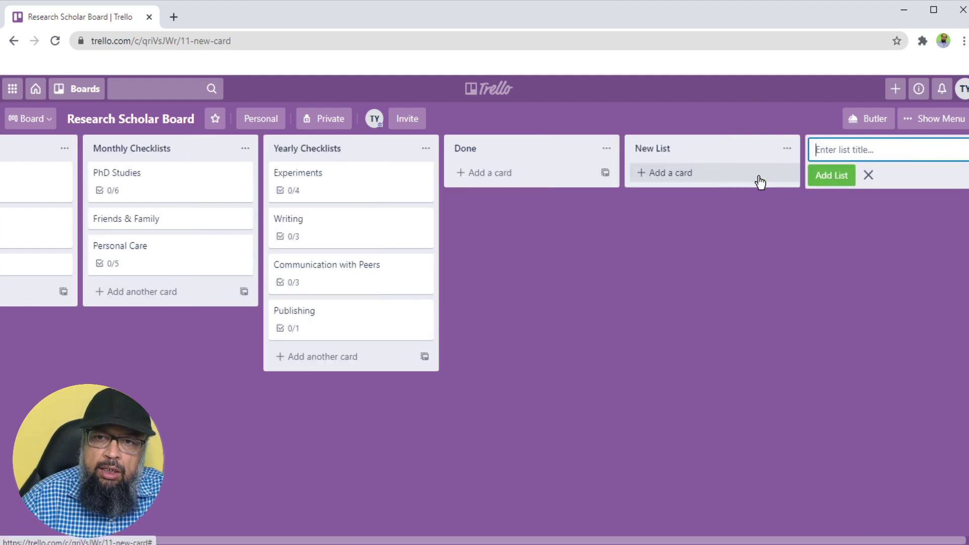
Add a card titled "New card" to New List
{"action": "left_click", "coordinate": [655, 177]}
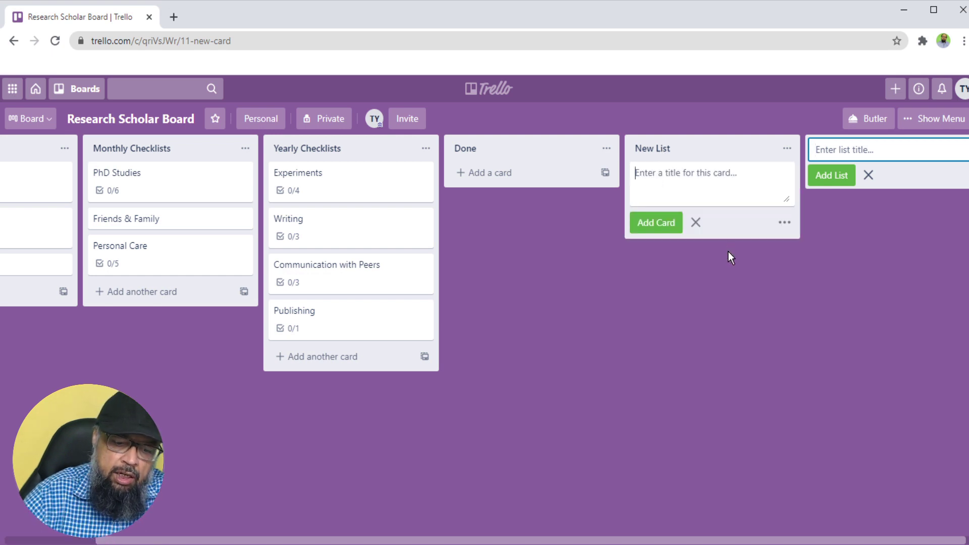
{"action": "type", "text": "New car"}
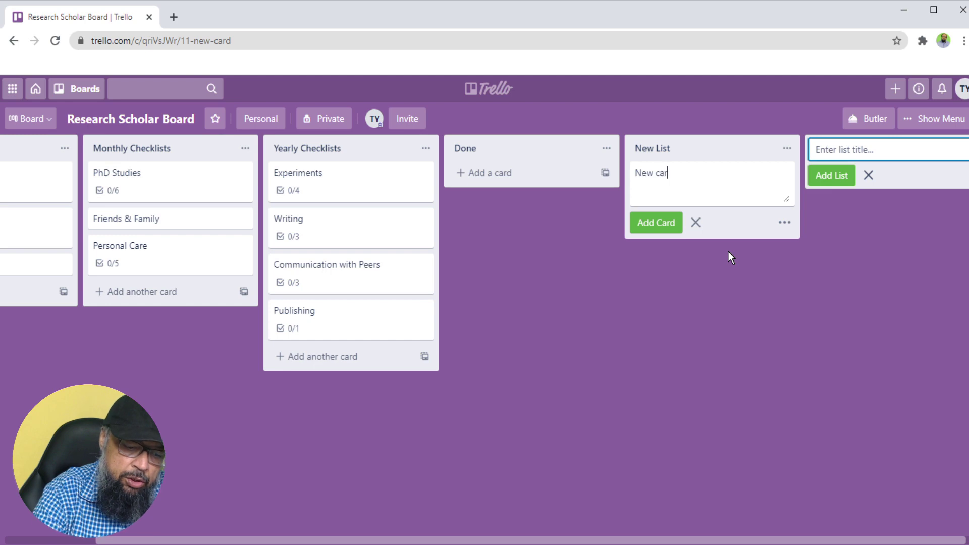
{"action": "type", "text": "d"}
{"action": "left_click", "coordinate": [669, 225]}
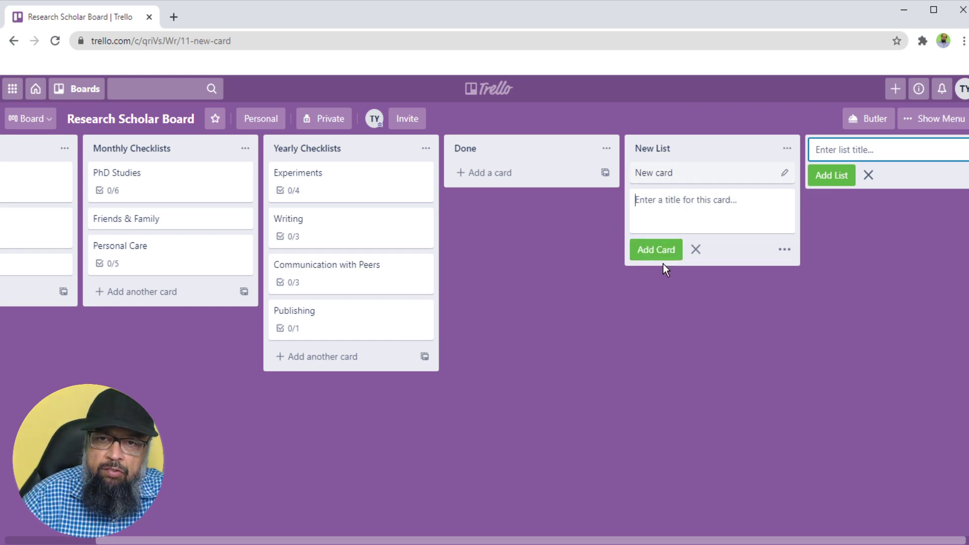
{"action": "left_click", "coordinate": [739, 326]}
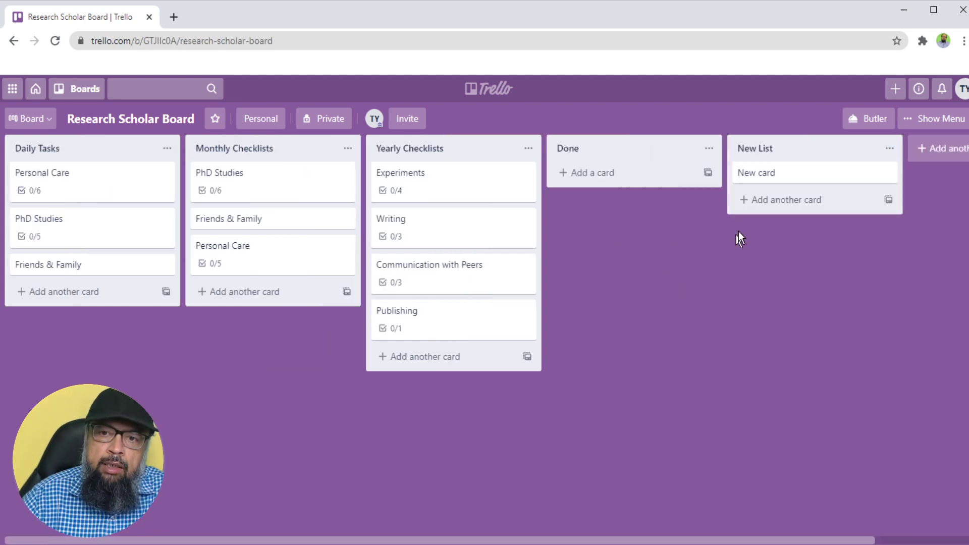
Check the details of New card, close it, and archive New List
{"action": "left_click", "coordinate": [771, 179]}
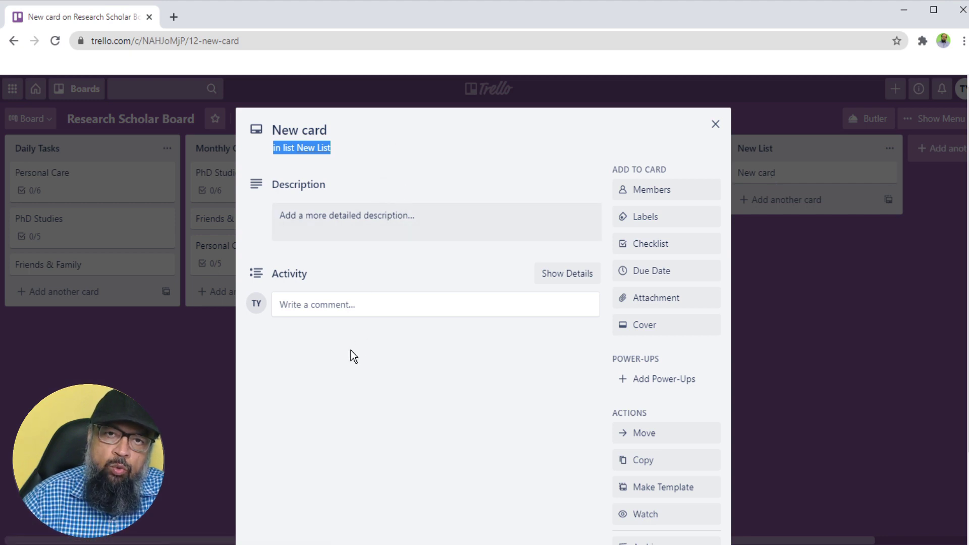
{"action": "key", "text": "Escape"}
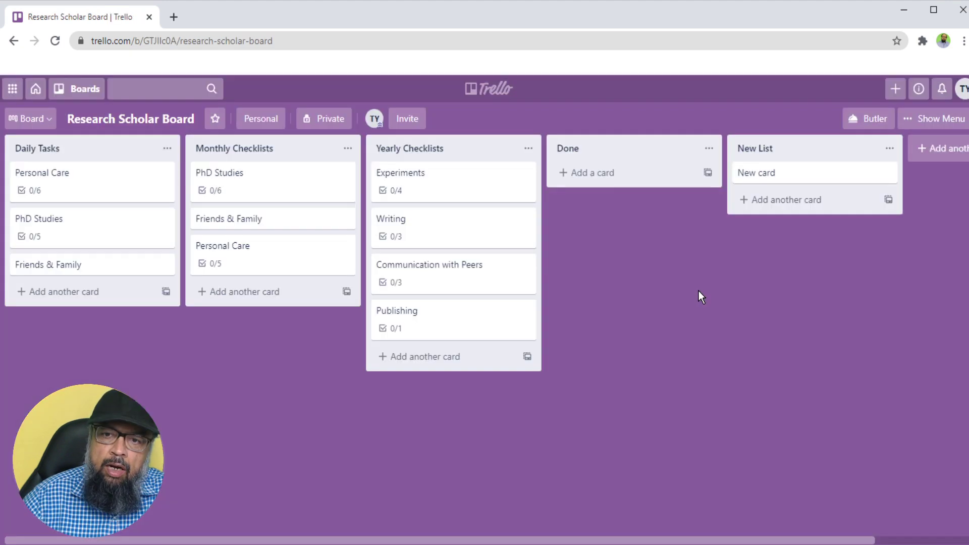
{"action": "left_click", "coordinate": [889, 149]}
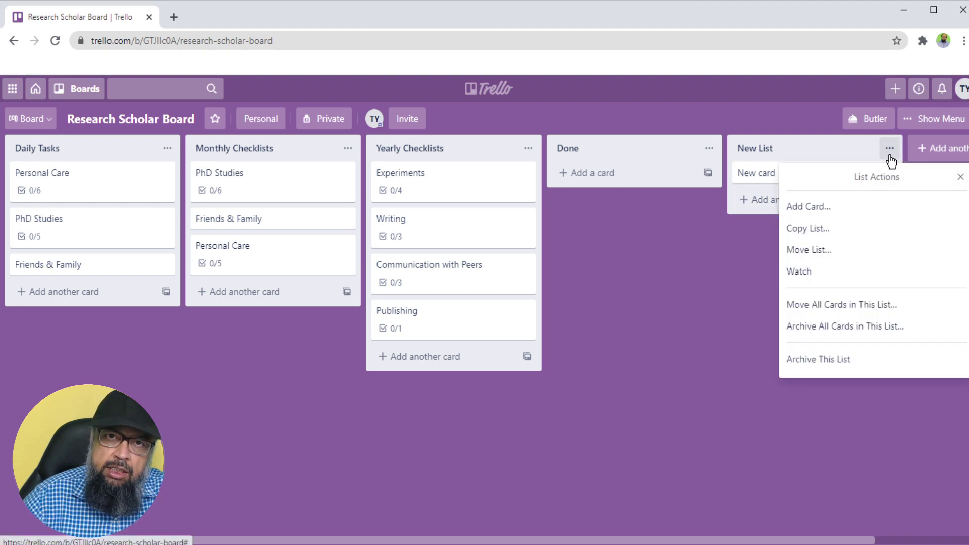
{"action": "left_click", "coordinate": [797, 372]}
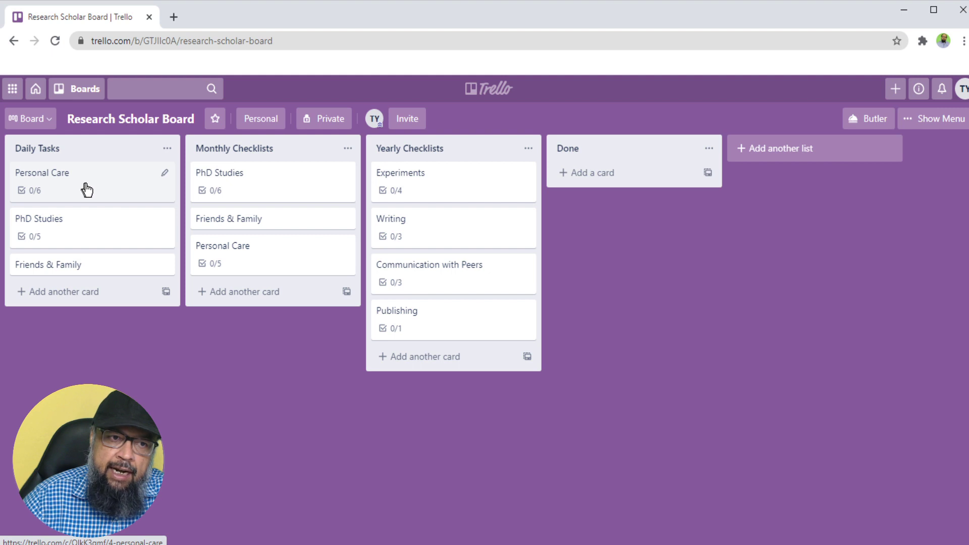
Move the Personal Care card from Daily Tasks to Done and back to the start of Daily Tasks
{"action": "left_click_drag", "start_coordinate": [86, 190], "coordinate": [594, 192]}
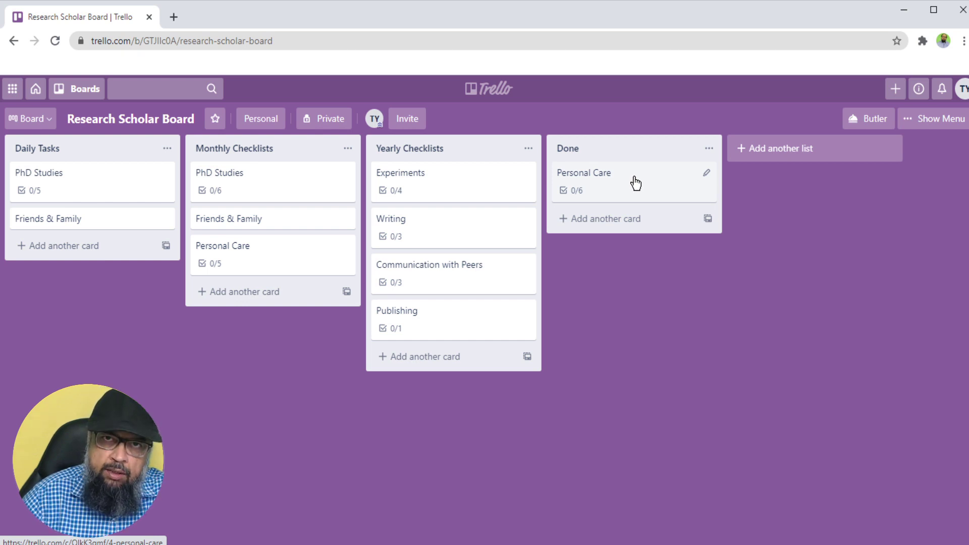
{"action": "left_click_drag", "start_coordinate": [636, 183], "coordinate": [97, 201]}
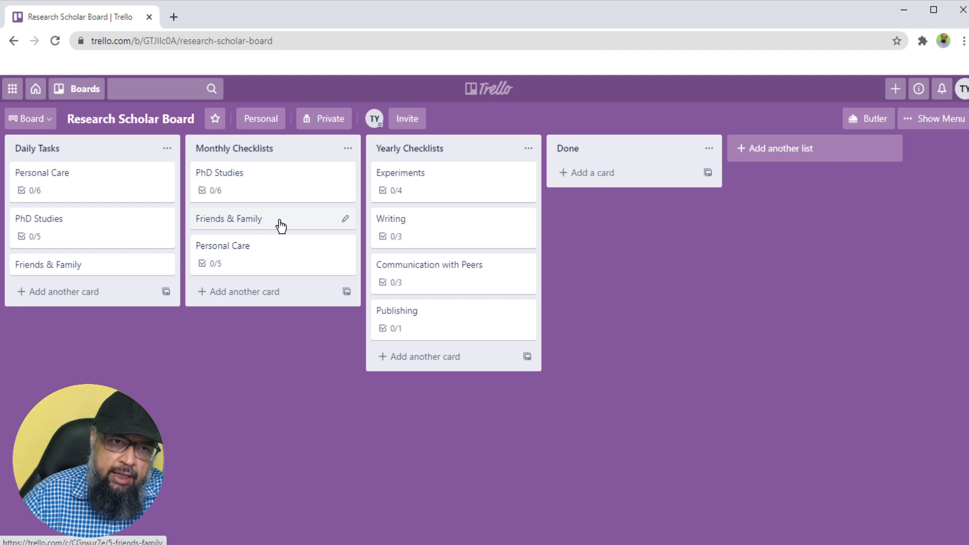
Reorder the Monthly Checklists cards as Personal Care, PhD Studies, Friends & Family
{"action": "left_click_drag", "start_coordinate": [278, 223], "coordinate": [275, 260]}
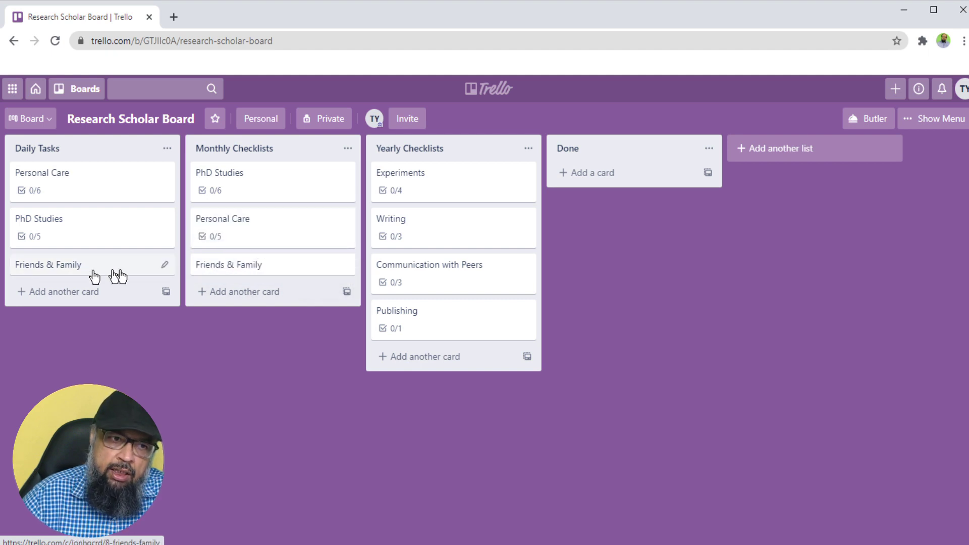
{"action": "left_click_drag", "start_coordinate": [268, 235], "coordinate": [277, 197]}
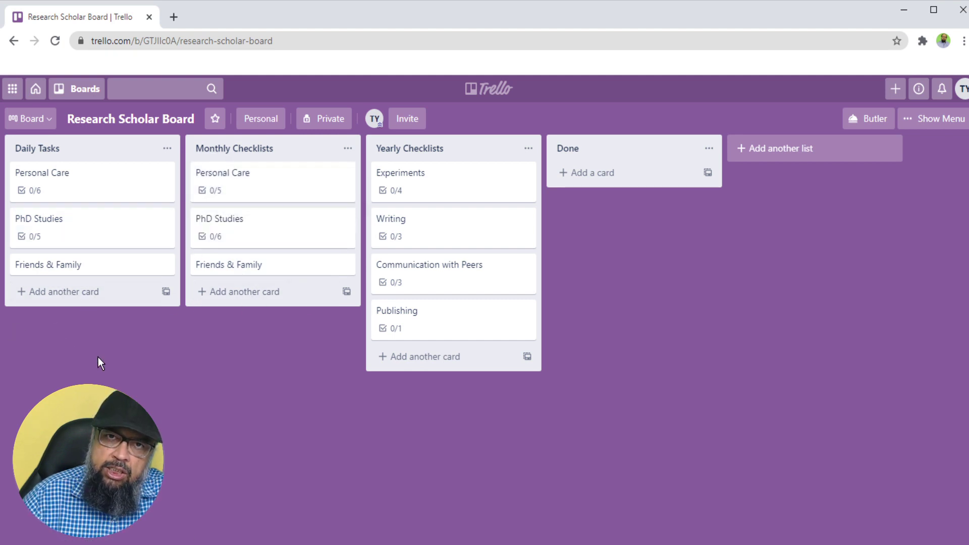
Mark "Walk at least 30 Minutes" as complete in the Daily Tasks Personal Care checklist and close the card
{"action": "left_click", "coordinate": [60, 191]}
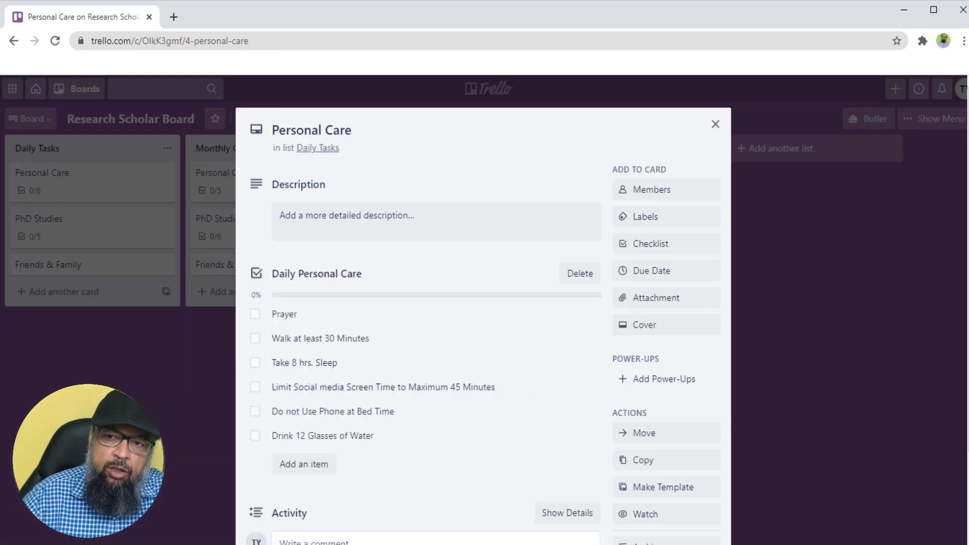
{"action": "scroll", "coordinate": [274, 270], "scroll_direction": "down", "scroll_amount": 2}
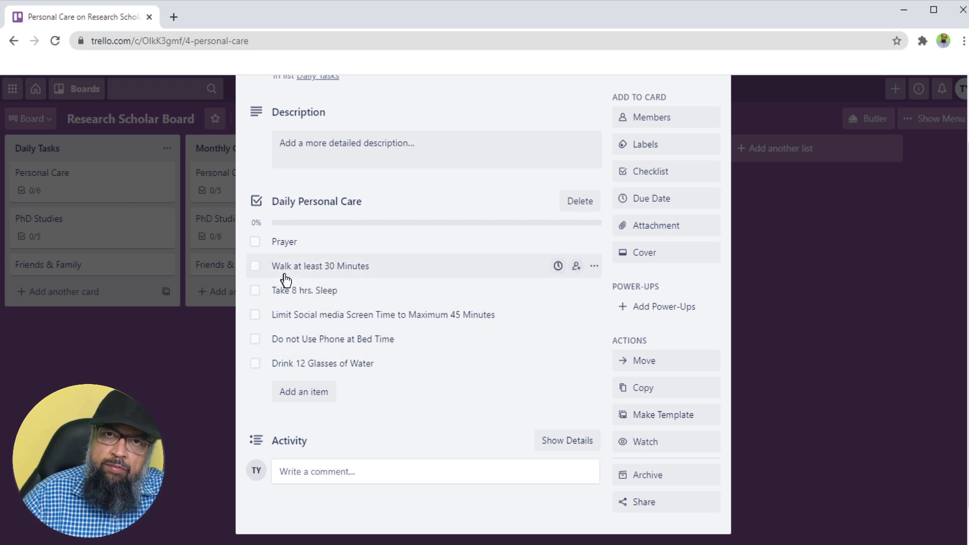
{"action": "left_click", "coordinate": [255, 267]}
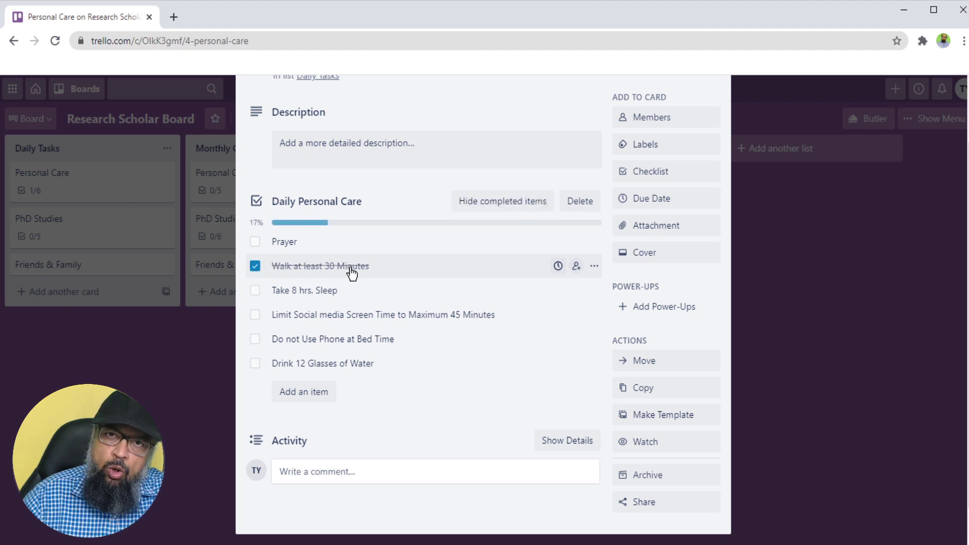
{"action": "scroll", "coordinate": [719, 89], "scroll_direction": "up", "scroll_amount": 1}
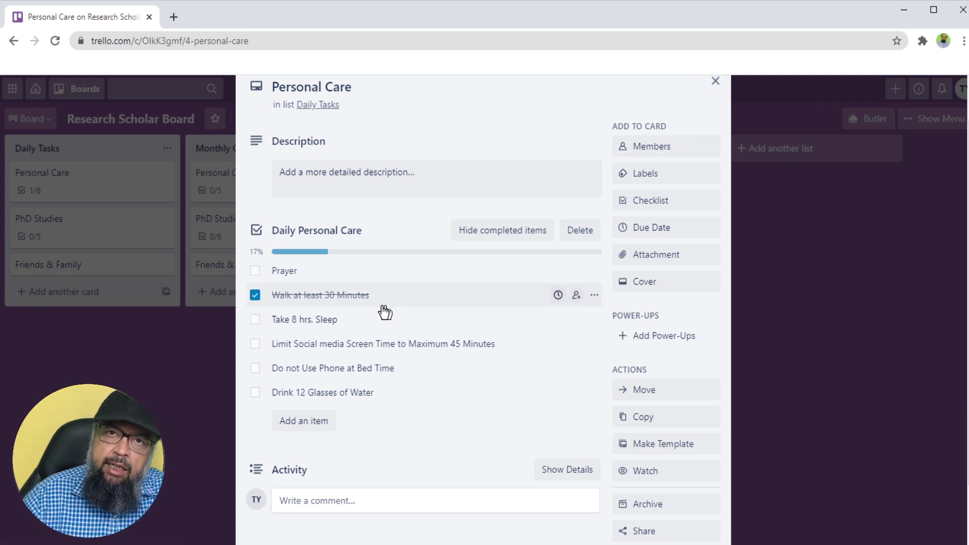
{"action": "left_click", "coordinate": [716, 80]}
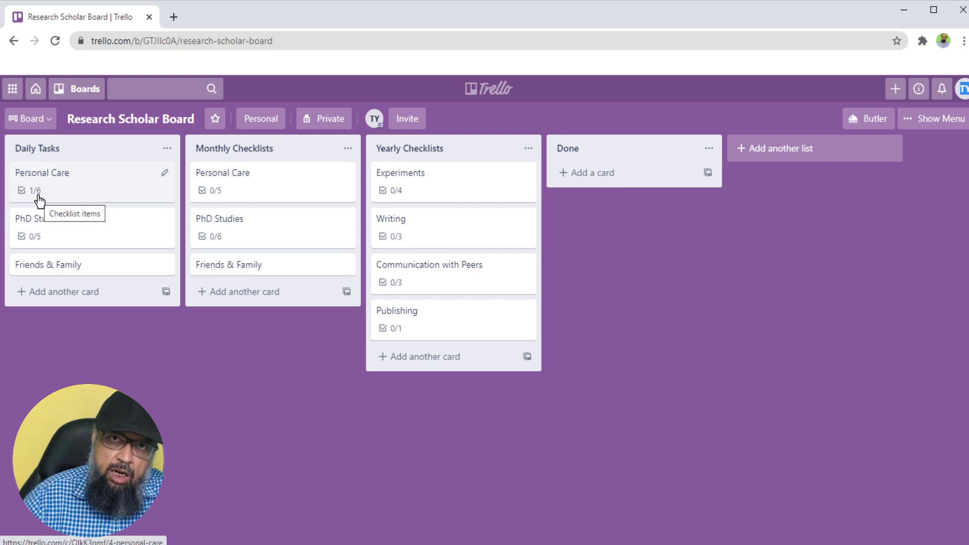
Review the checklist of the PhD Studies card in Daily Tasks and close the card
{"action": "left_click", "coordinate": [83, 228]}
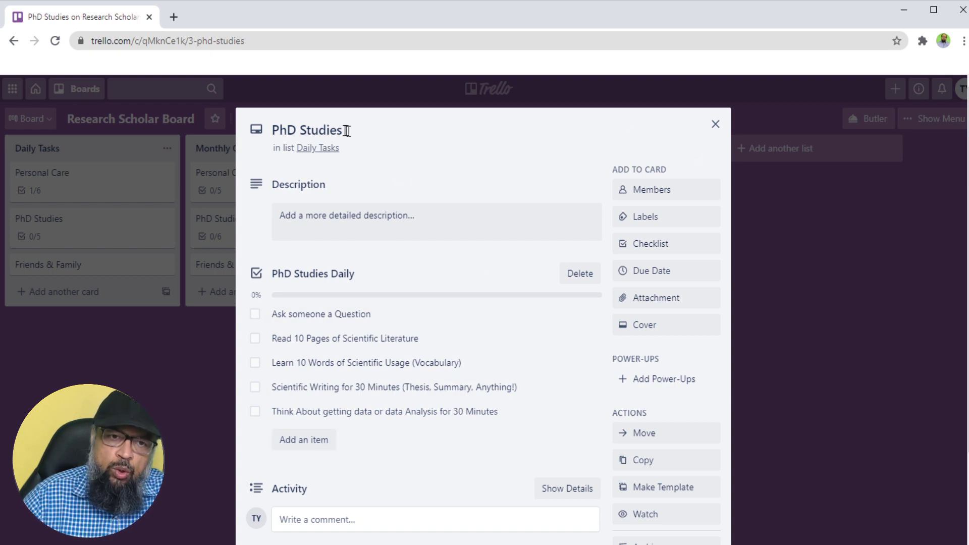
{"action": "left_click", "coordinate": [302, 132]}
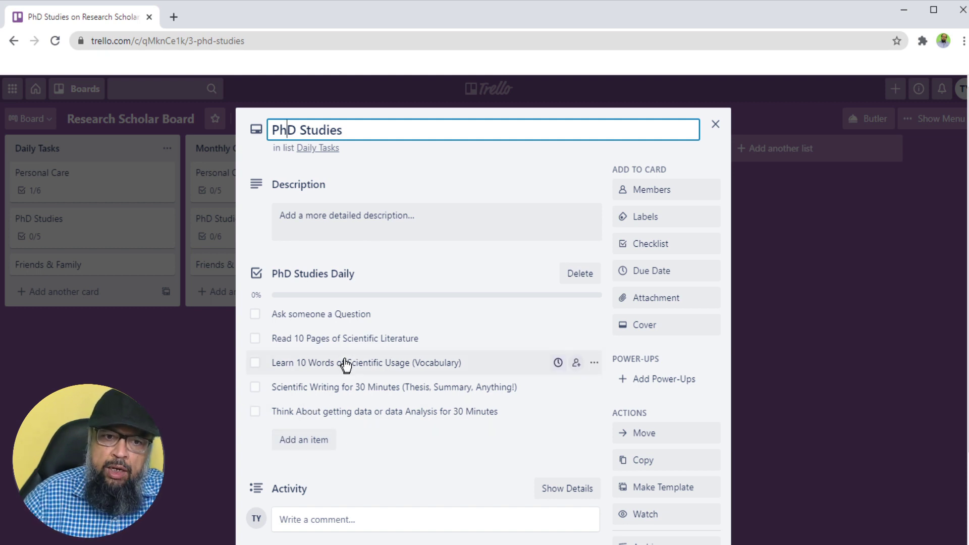
{"action": "key", "text": "Escape"}
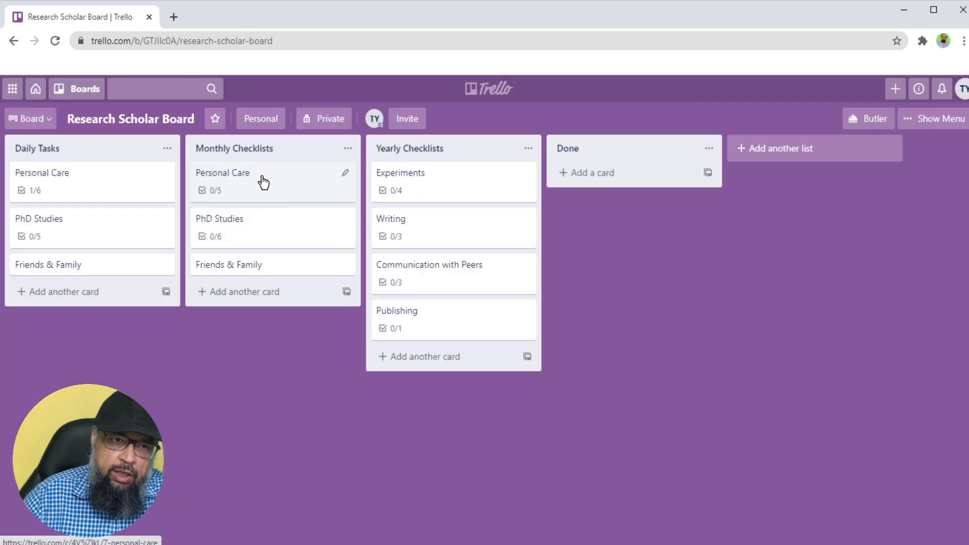
Review the checklists of the Personal Care and PhD Studies cards in Monthly Checklists
{"action": "left_click", "coordinate": [262, 181]}
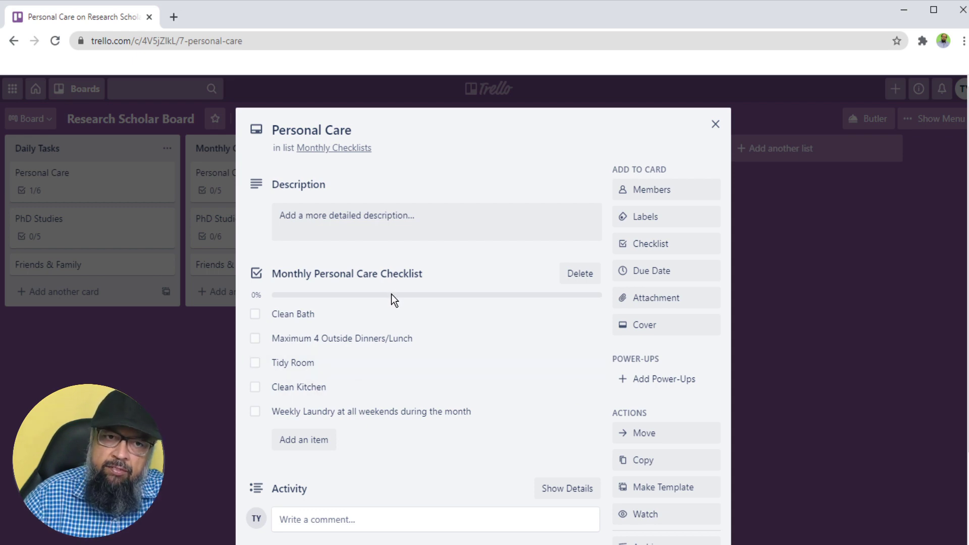
{"action": "key", "text": "Escape"}
{"action": "left_click", "coordinate": [256, 228]}
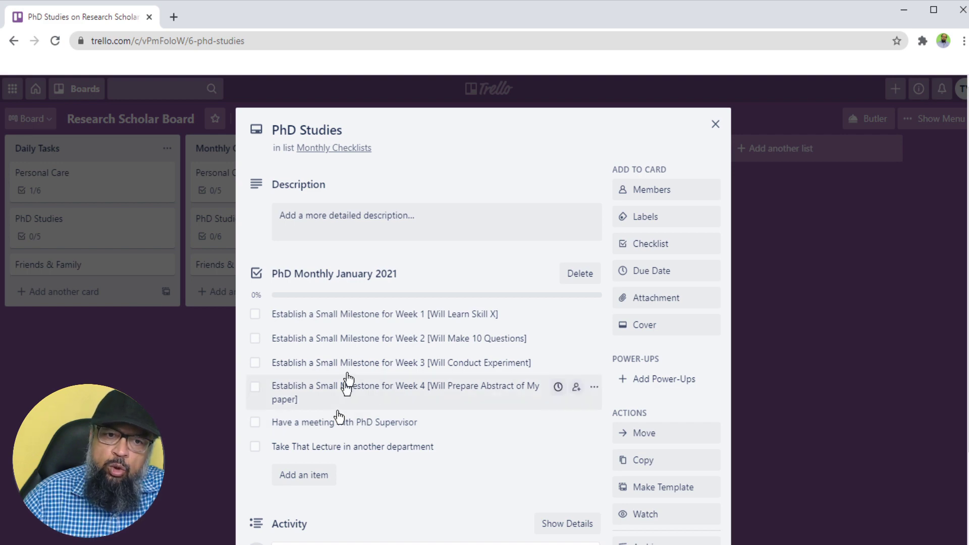
{"action": "key", "text": "Escape"}
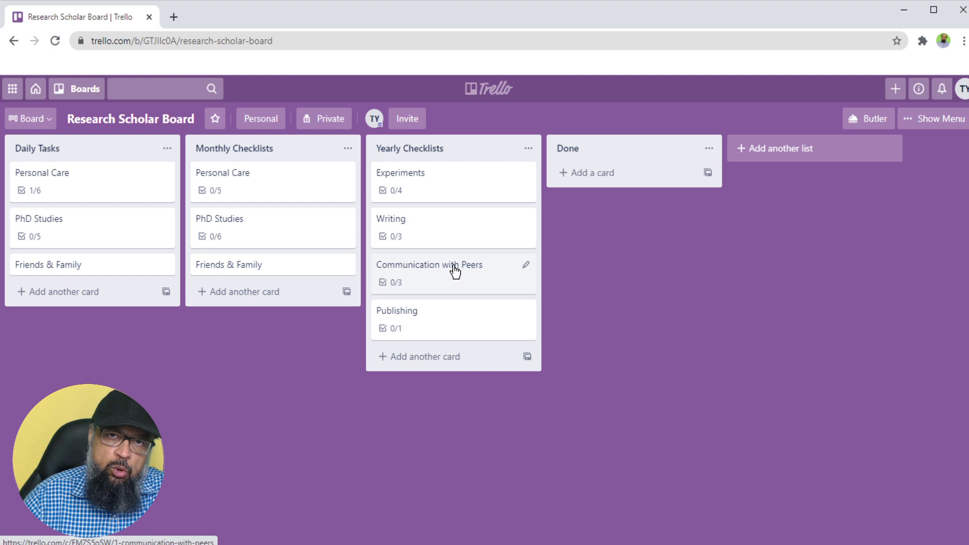
Review the checklists of the Experiments, Writing, Communication with Peers and Publishing cards in Yearly Checklists
{"action": "left_click", "coordinate": [427, 182]}
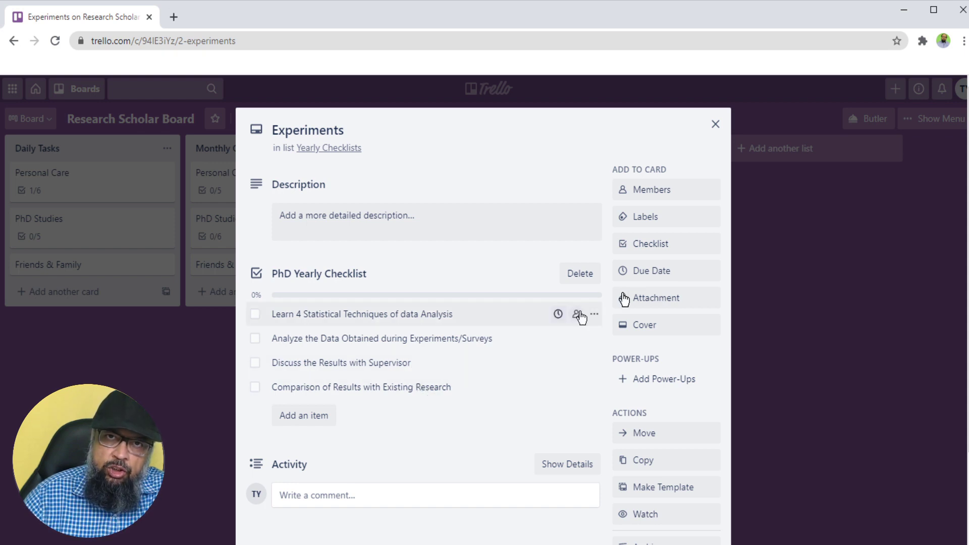
{"action": "key", "text": "Escape"}
{"action": "left_click", "coordinate": [405, 232]}
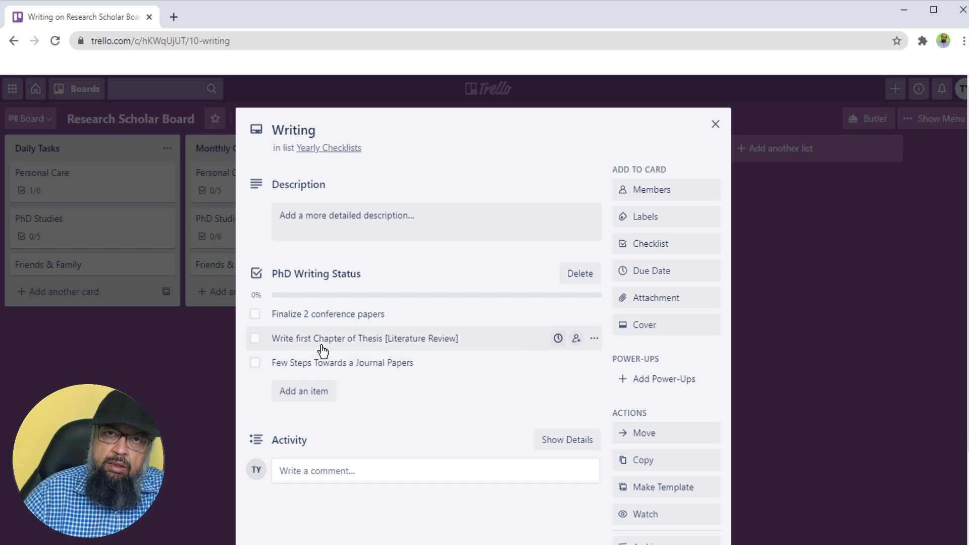
{"action": "key", "text": "Escape"}
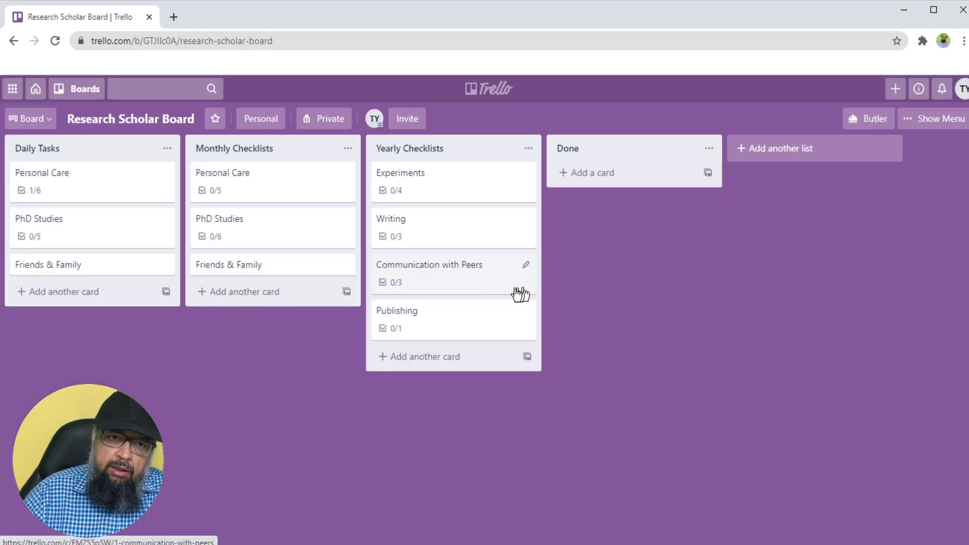
{"action": "left_click", "coordinate": [462, 273]}
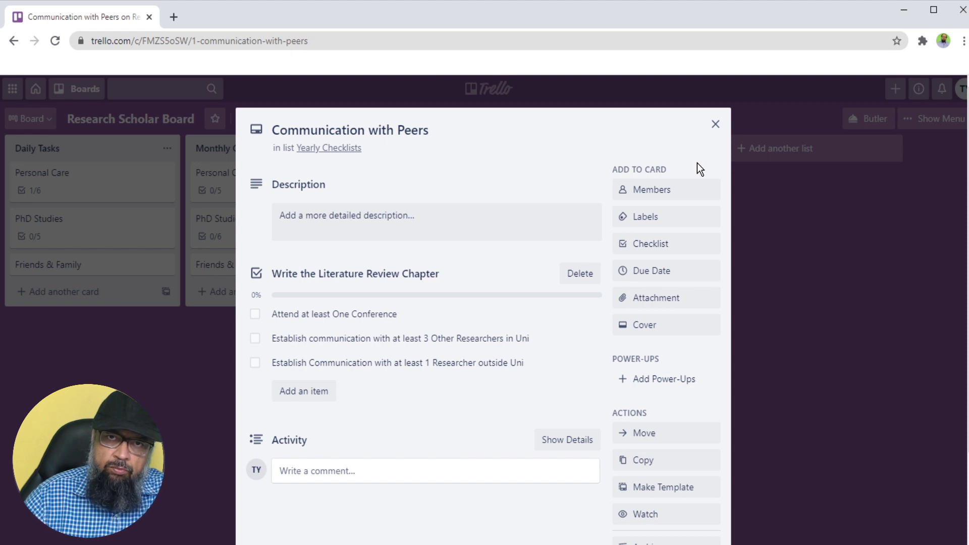
{"action": "left_click", "coordinate": [715, 124]}
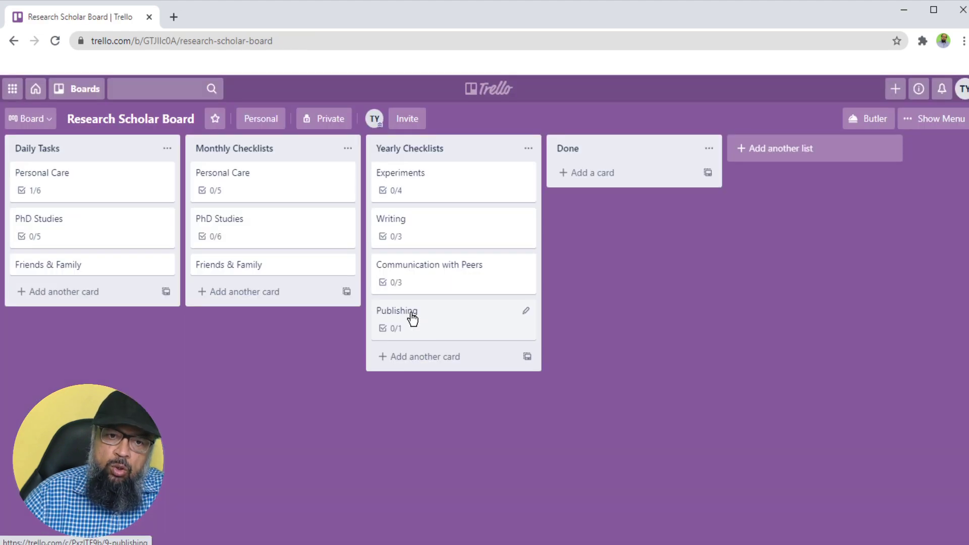
{"action": "left_click", "coordinate": [413, 318]}
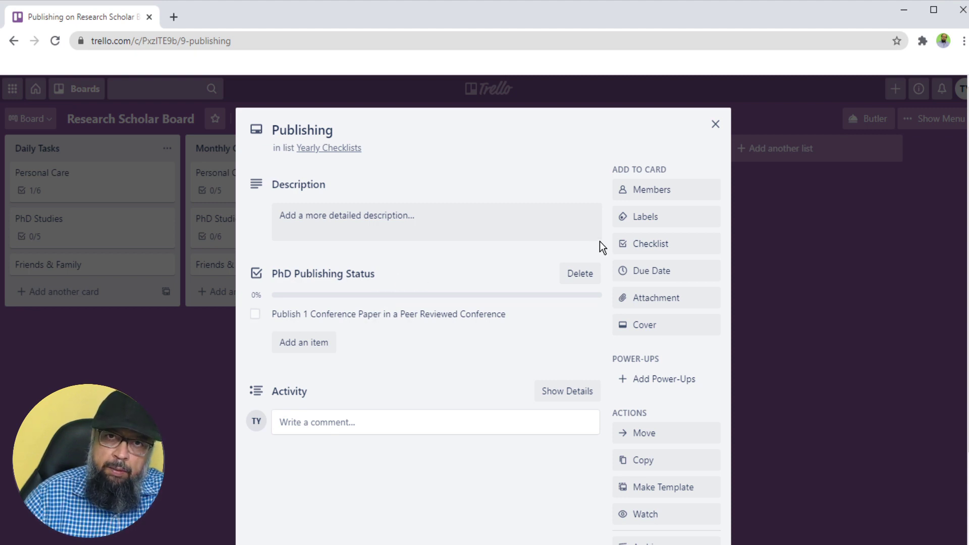
{"action": "key", "text": "Escape"}
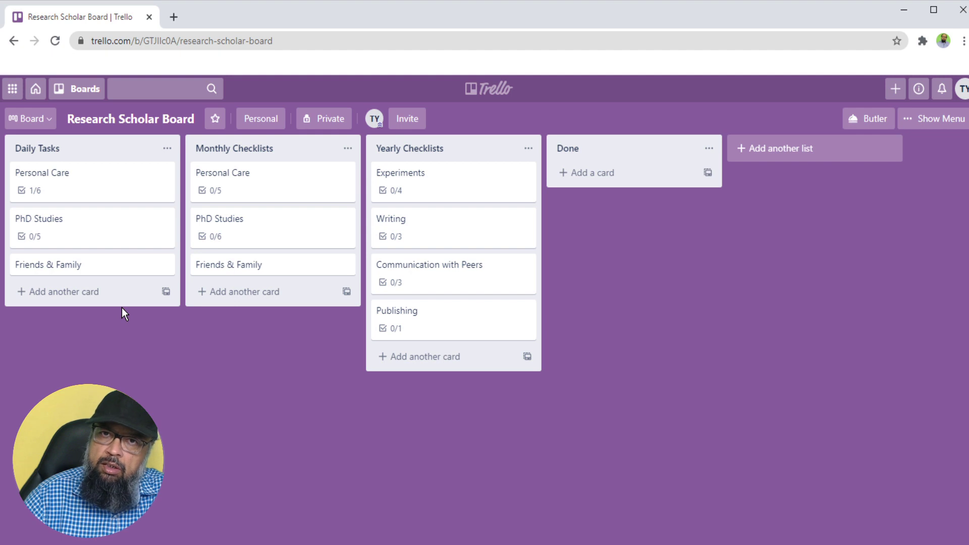
Find the Habit Tracker by UpgradeYourBrain Power-Up with the search term "habit", add it to the board and return to the lists
{"action": "left_click", "coordinate": [940, 119]}
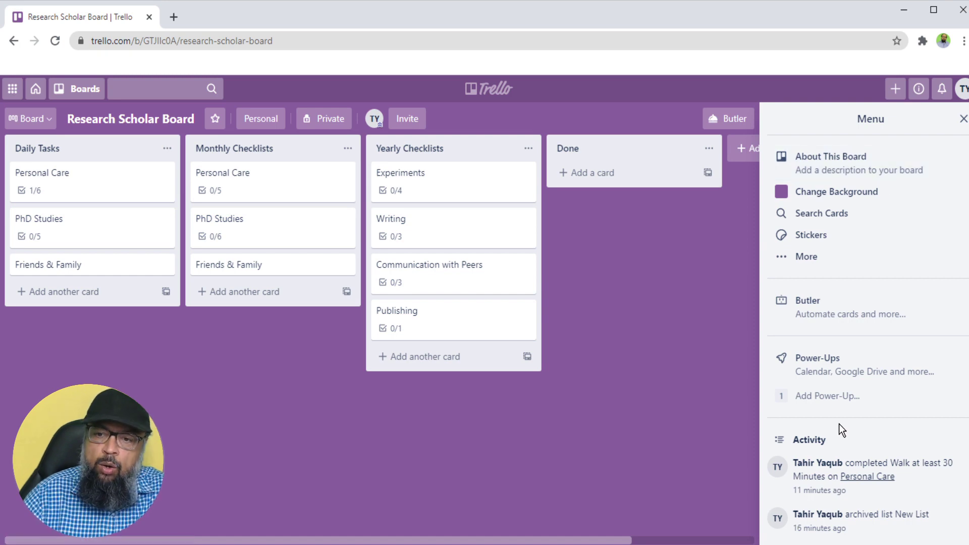
{"action": "left_click", "coordinate": [819, 365]}
{"action": "type", "text": "habit"}
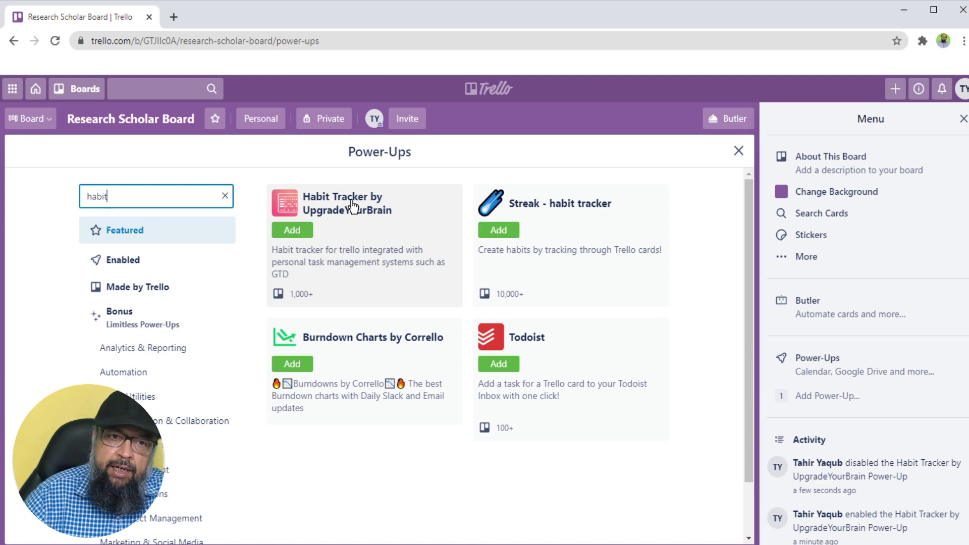
{"action": "left_click", "coordinate": [295, 232]}
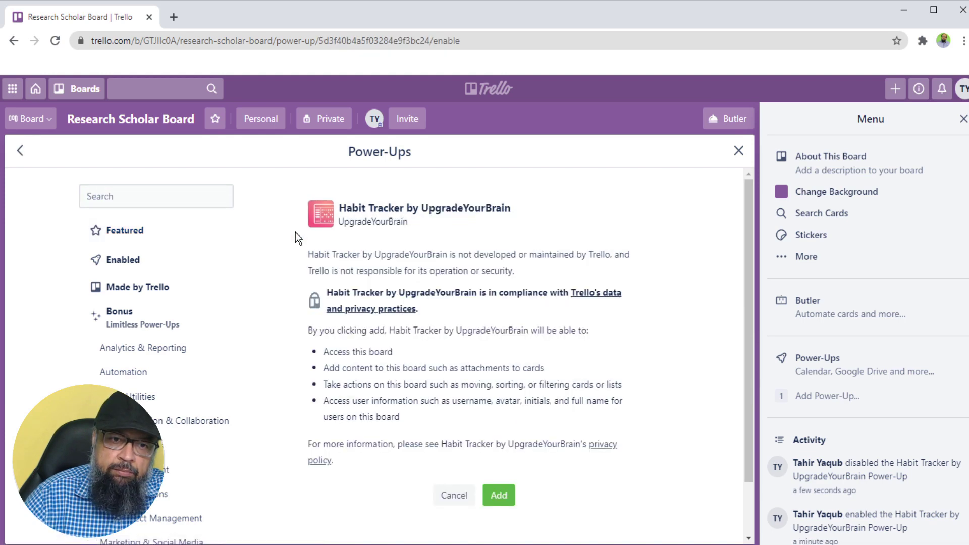
{"action": "left_click", "coordinate": [498, 495]}
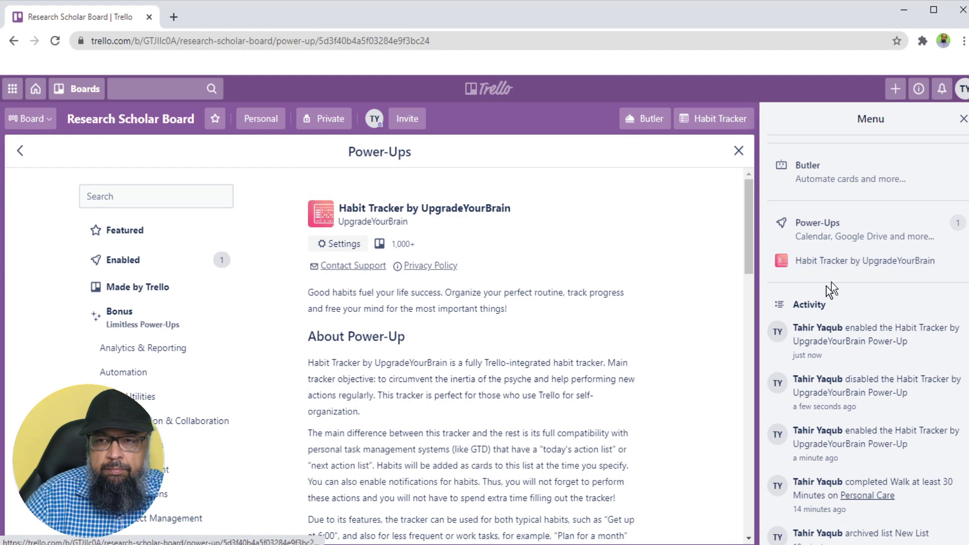
{"action": "left_click", "coordinate": [962, 119]}
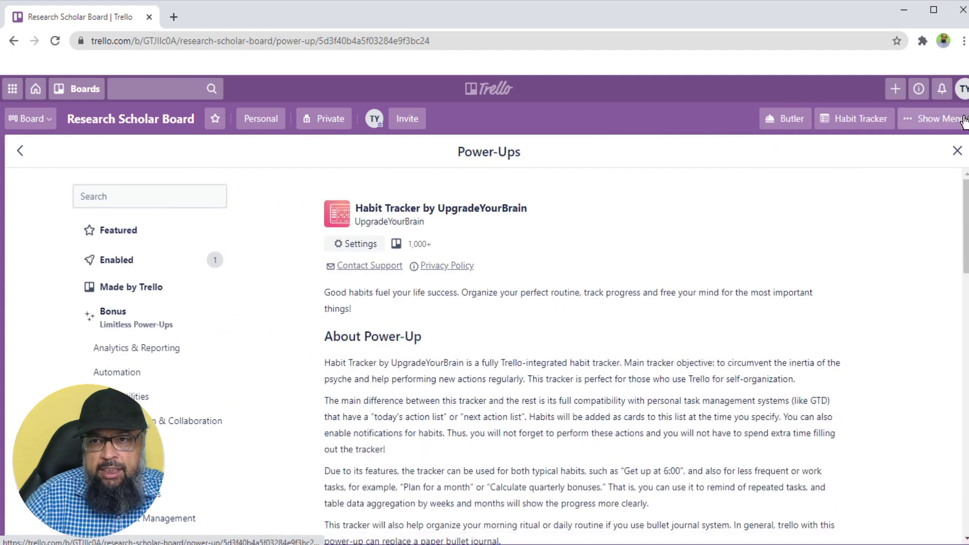
{"action": "left_click", "coordinate": [957, 151]}
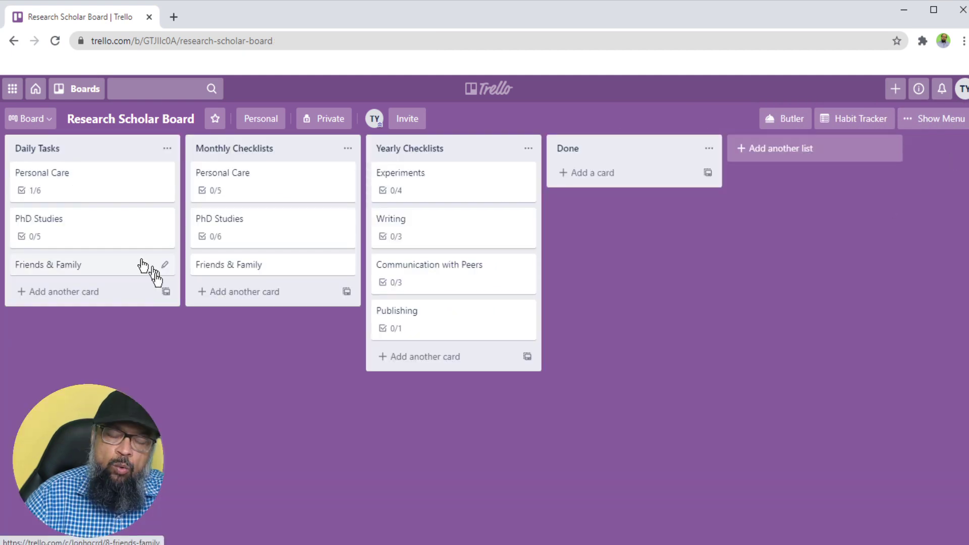
Authorize Repeat habit on the Daily Tasks Personal Care card and save a weekly repeat for all seven days at 06:00 AM, top of Daily Tasks
{"action": "left_click", "coordinate": [89, 186]}
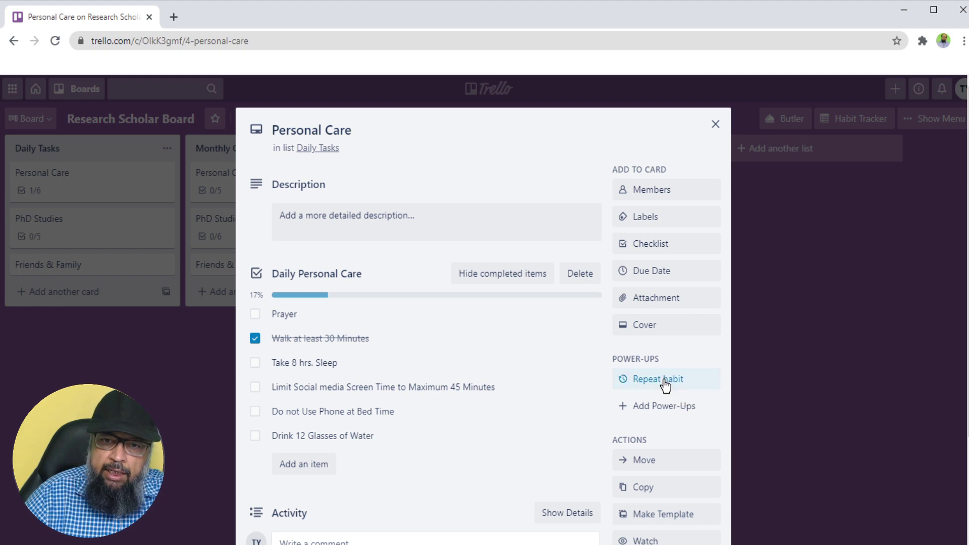
{"action": "left_click", "coordinate": [664, 380]}
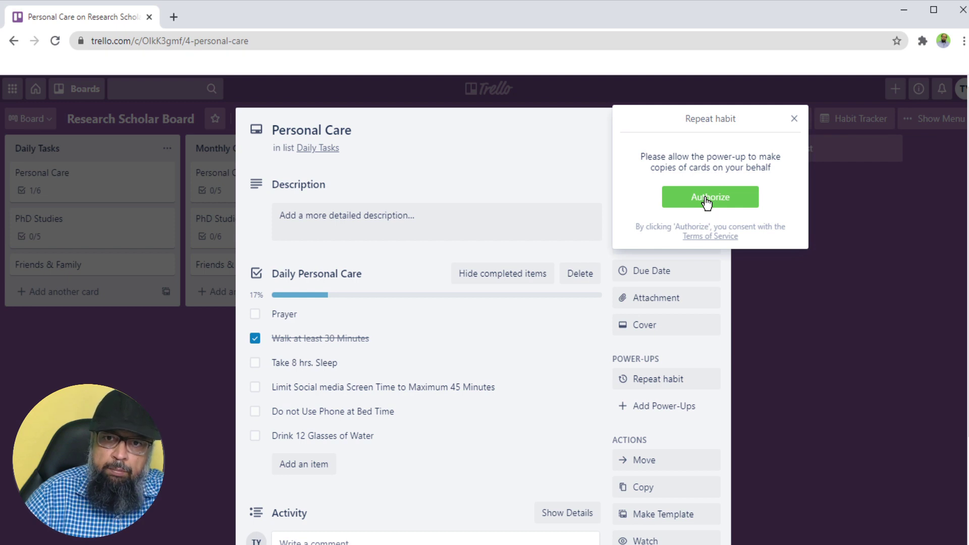
{"action": "left_click", "coordinate": [706, 199]}
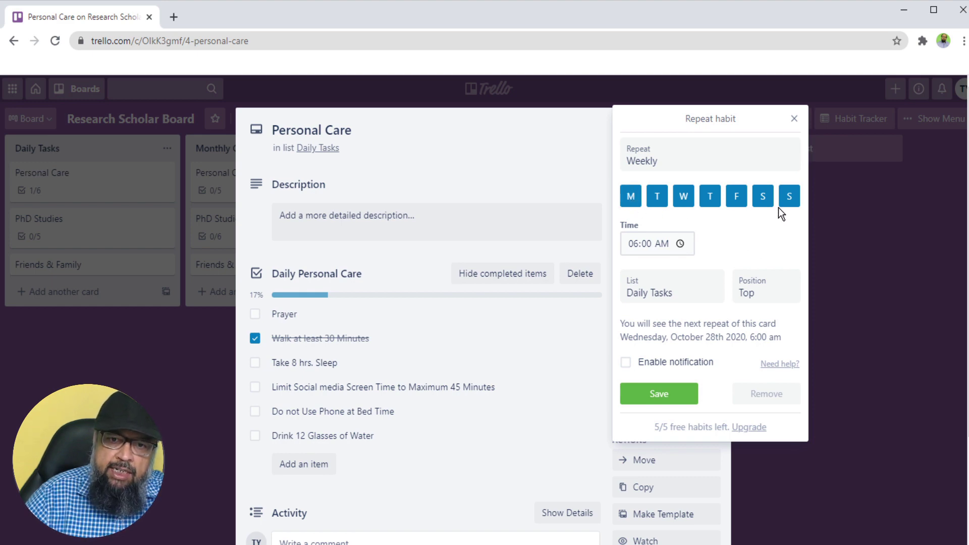
{"action": "left_click", "coordinate": [657, 396]}
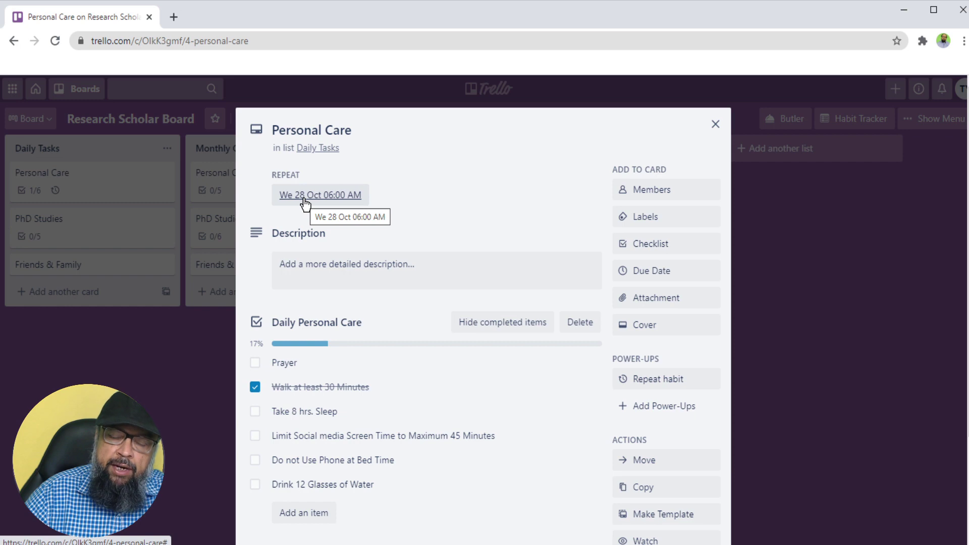
{"action": "left_click", "coordinate": [716, 125]}
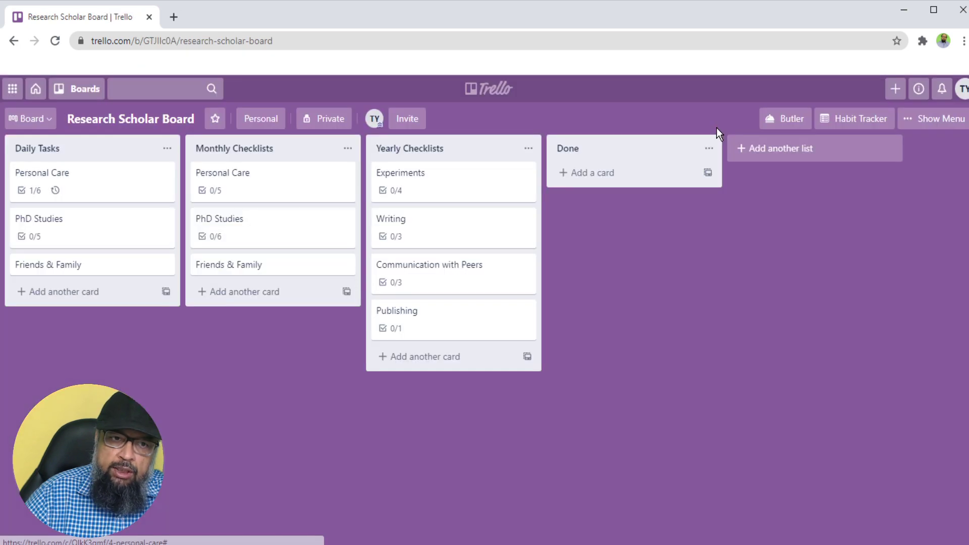
{"action": "left_click", "coordinate": [57, 194]}
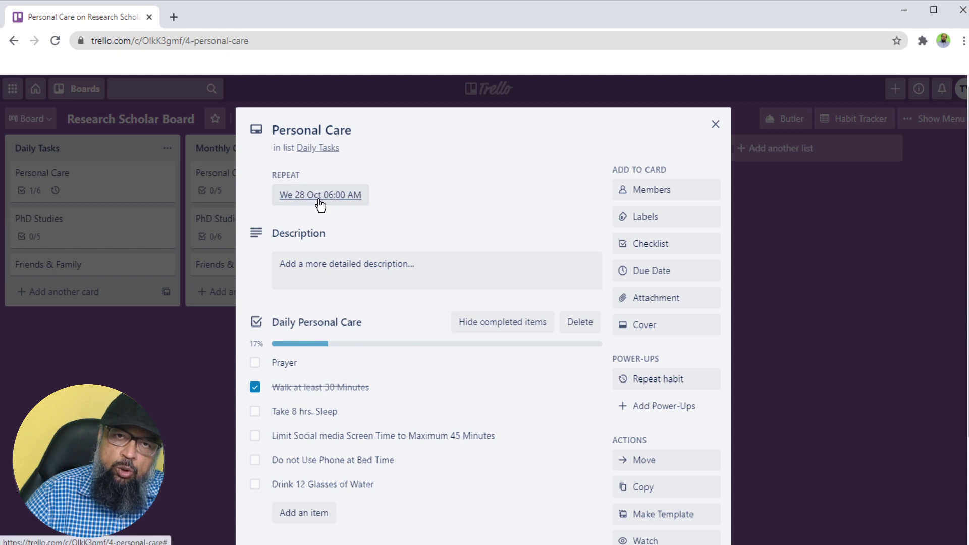
{"action": "key", "text": "Escape"}
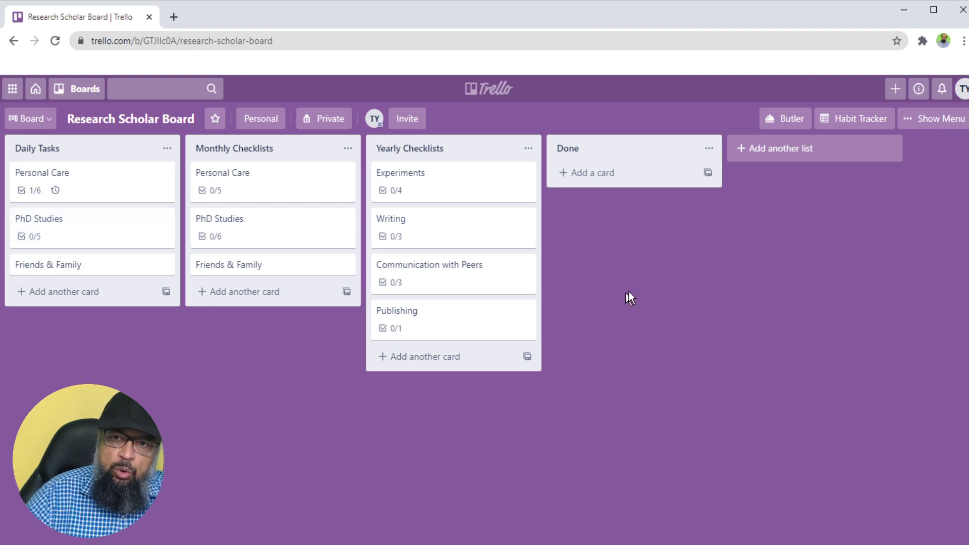
Set Done as the Habit Tracker's list for done cards, save it and return to the board
{"action": "left_click", "coordinate": [850, 123]}
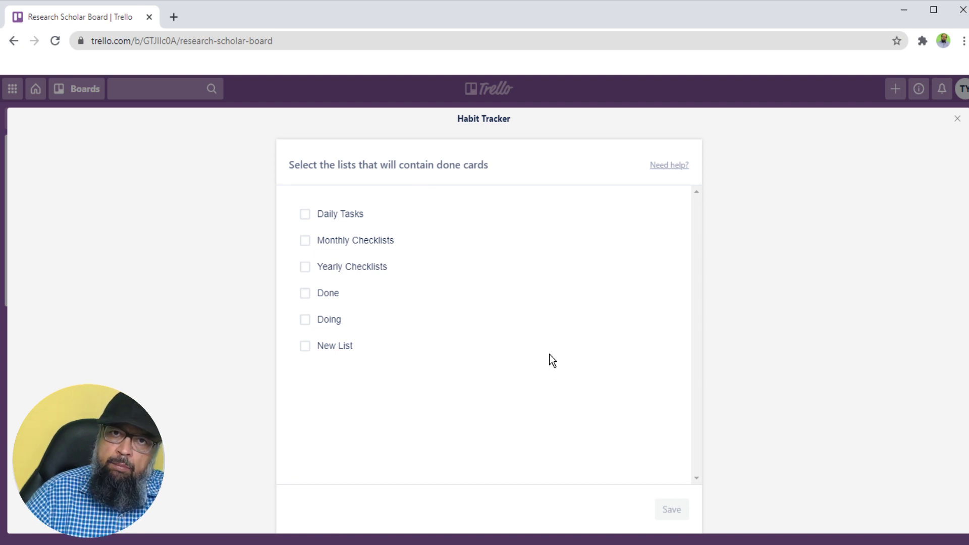
{"action": "left_click", "coordinate": [305, 294]}
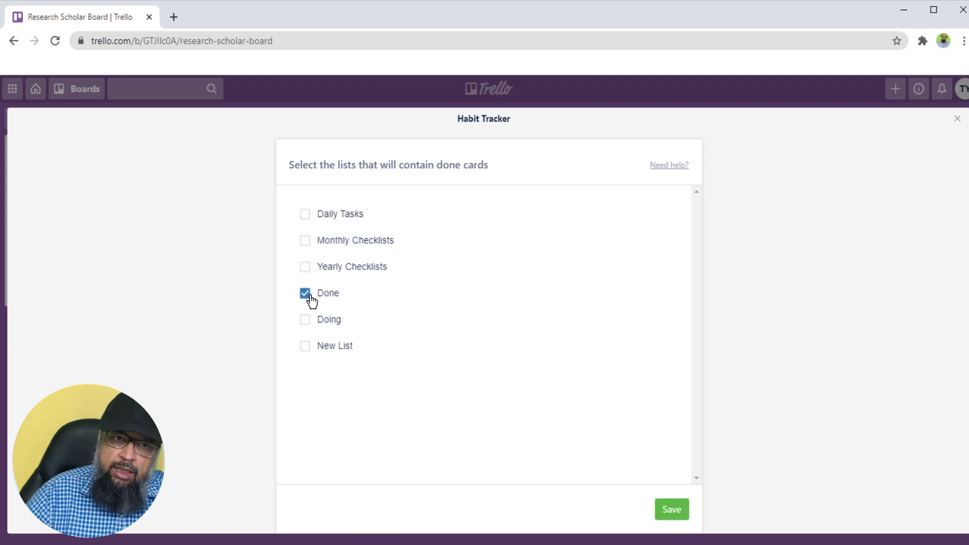
{"action": "left_click", "coordinate": [673, 513]}
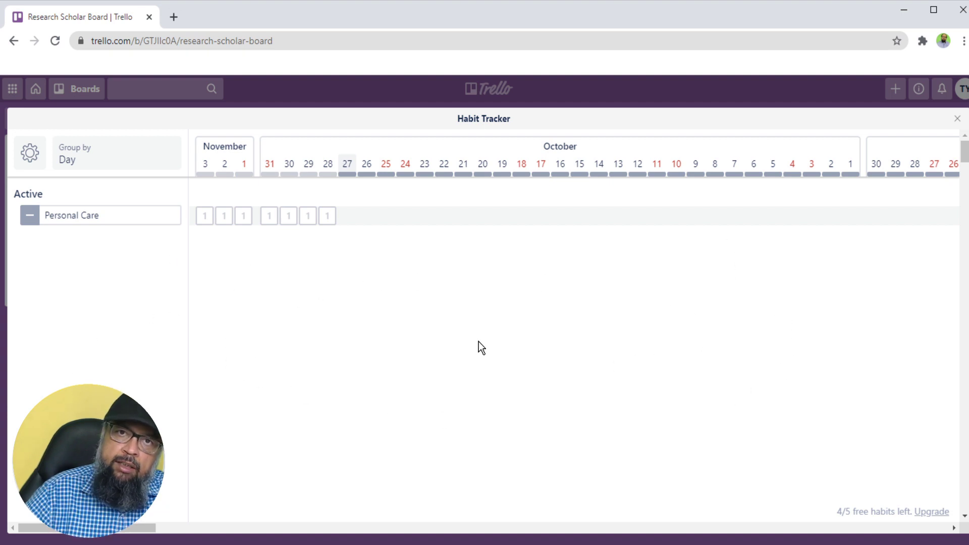
{"action": "left_click", "coordinate": [13, 42]}
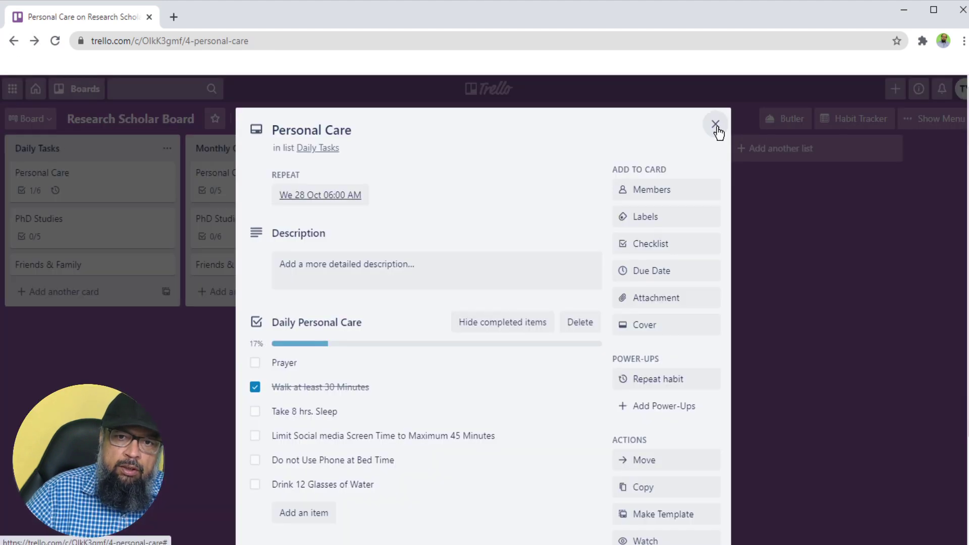
{"action": "left_click", "coordinate": [716, 125]}
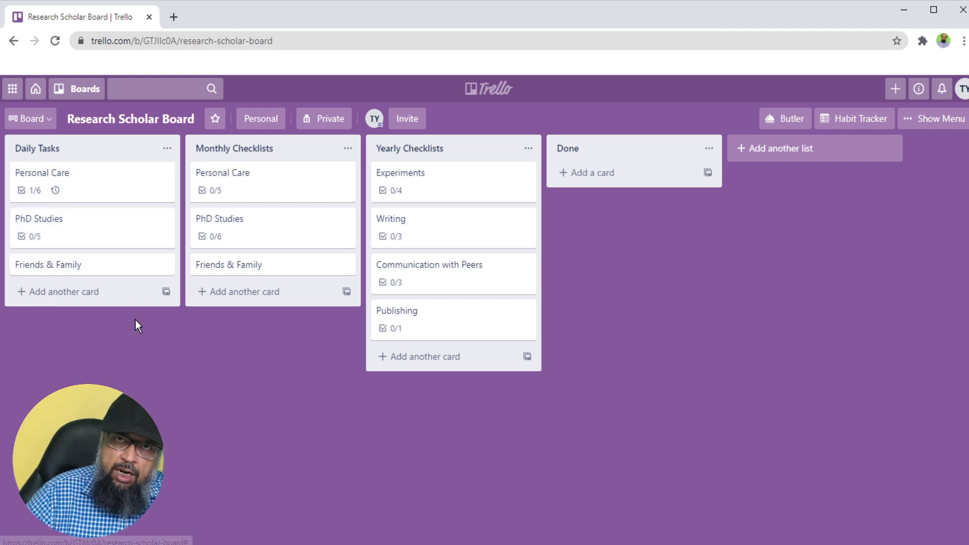
Mark all remaining Daily Personal Care checklist items as complete in the Daily Tasks Personal Care card and close the card
{"action": "left_click", "coordinate": [98, 190]}
{"action": "scroll", "coordinate": [417, 196], "scroll_direction": "down", "scroll_amount": 3}
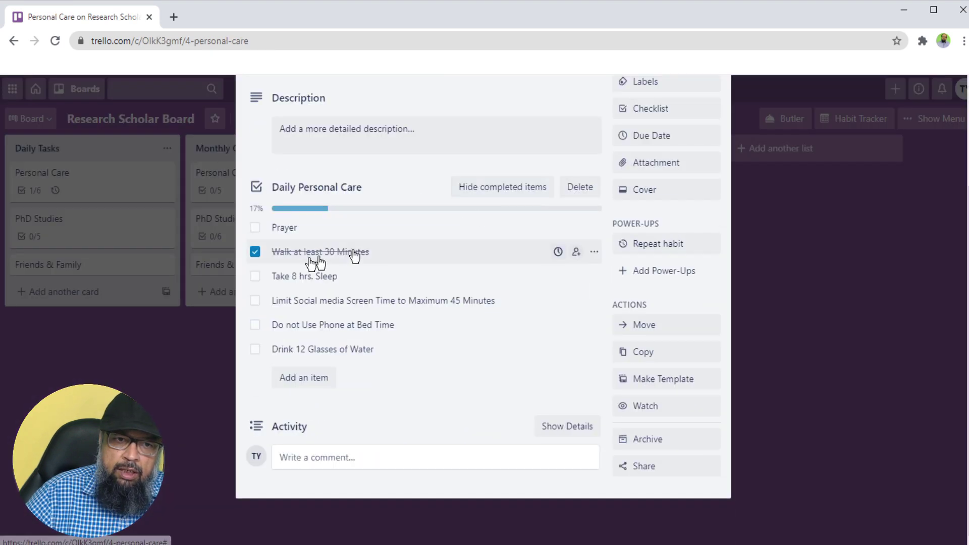
{"action": "left_click", "coordinate": [255, 278]}
{"action": "left_click", "coordinate": [255, 302]}
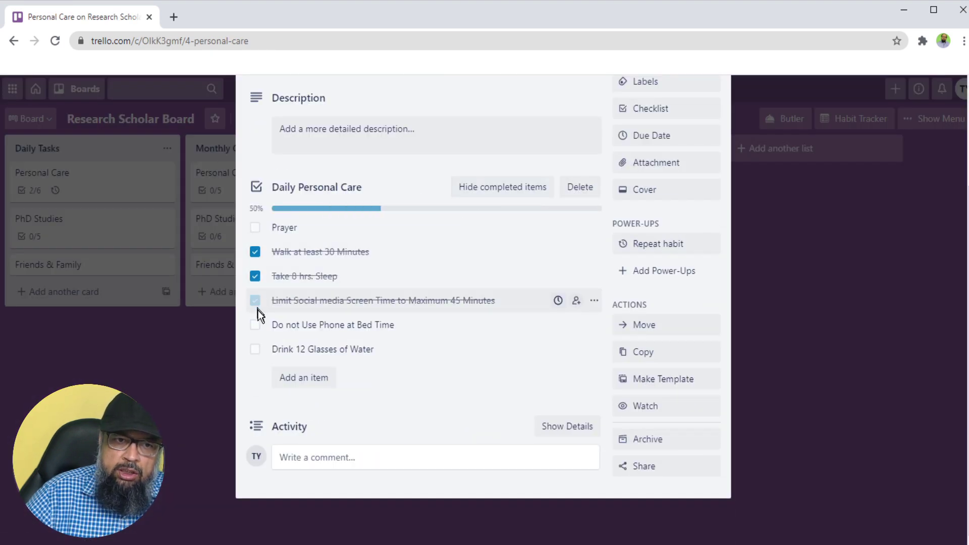
{"action": "left_click", "coordinate": [256, 325]}
{"action": "left_click", "coordinate": [256, 350]}
{"action": "scroll", "coordinate": [259, 356], "scroll_direction": "up", "scroll_amount": 3}
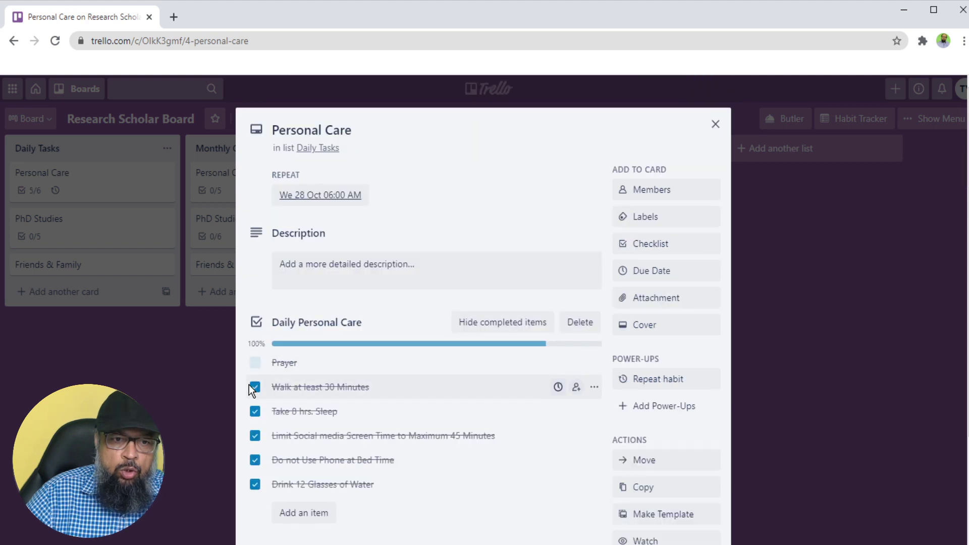
{"action": "left_click", "coordinate": [255, 362]}
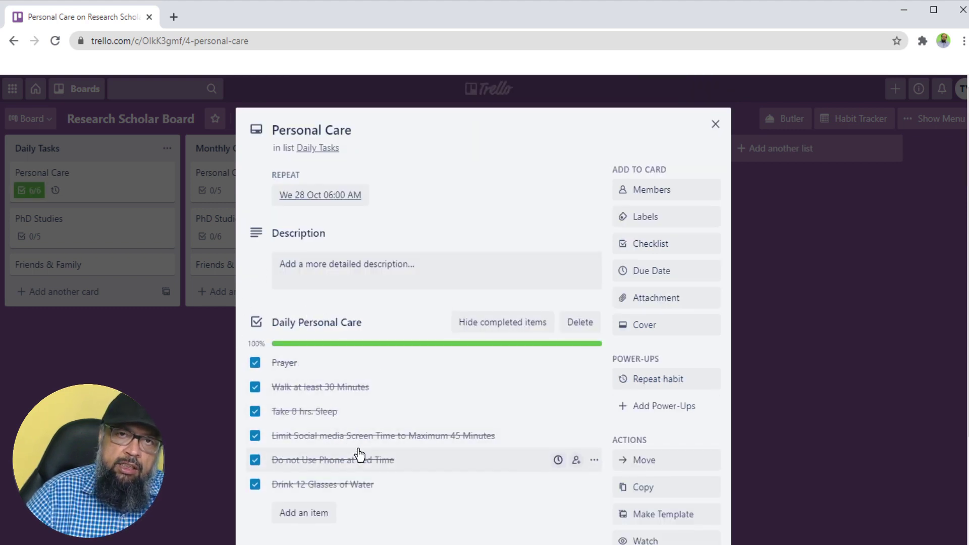
{"action": "left_click", "coordinate": [716, 125]}
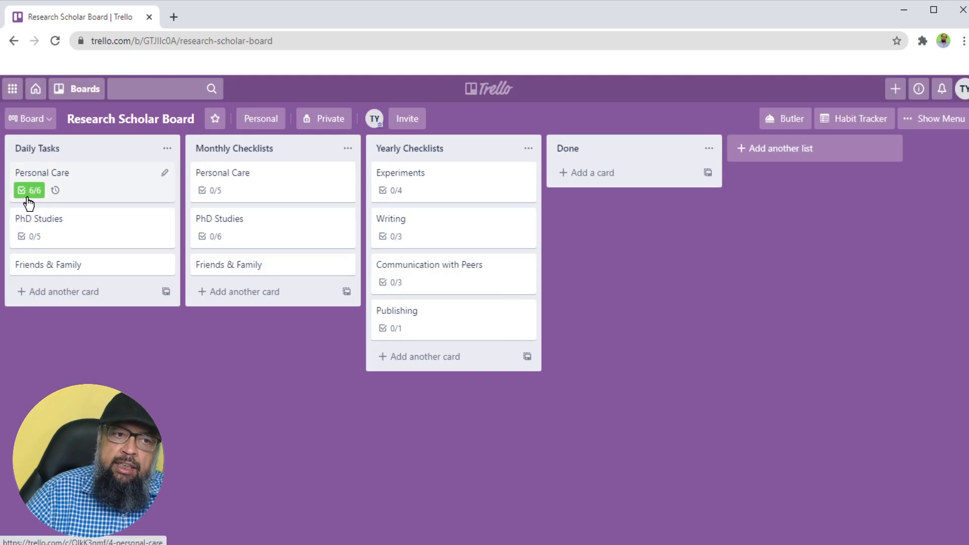